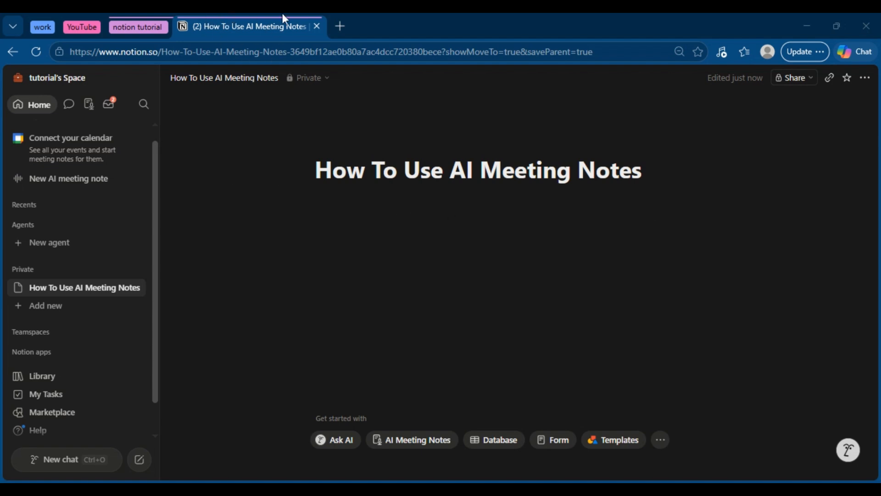
Create a new blank page titled 'meeting record'
{"action": "left_click", "coordinate": [140, 462]}
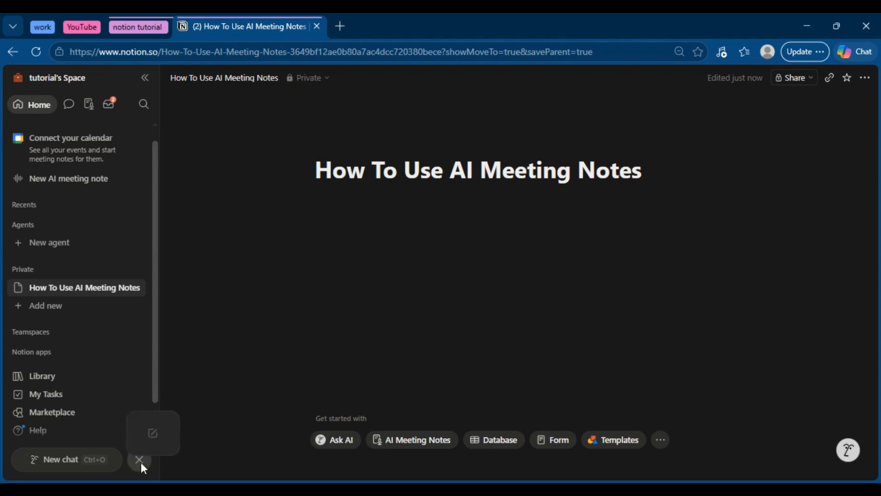
{"action": "left_click", "coordinate": [179, 377]}
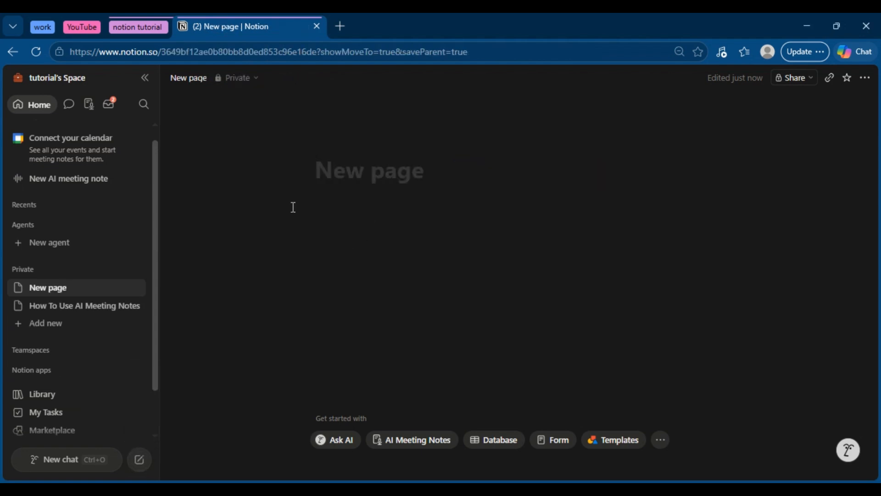
{"action": "type", "text": "meetin"}
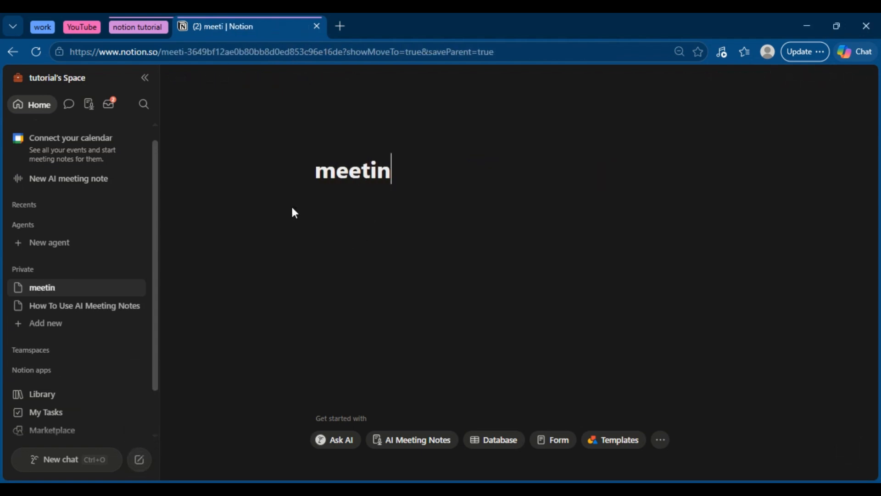
{"action": "type", "text": "g record"}
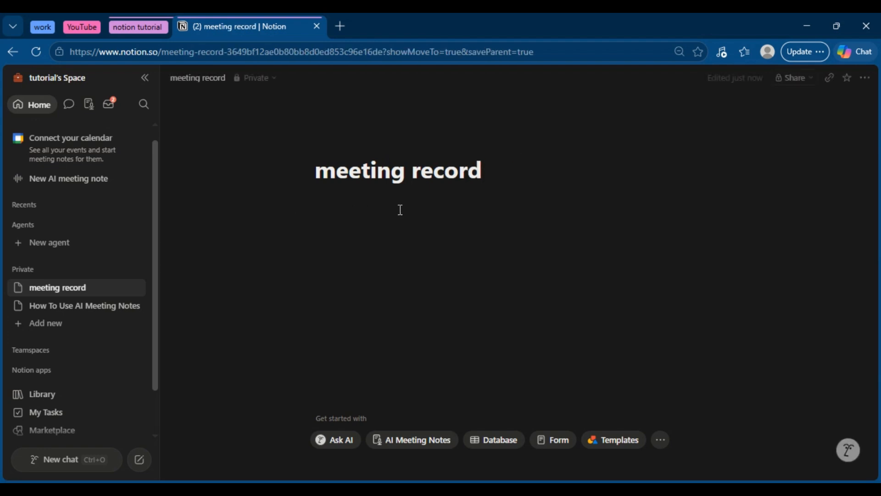
{"action": "key", "text": "Return"}
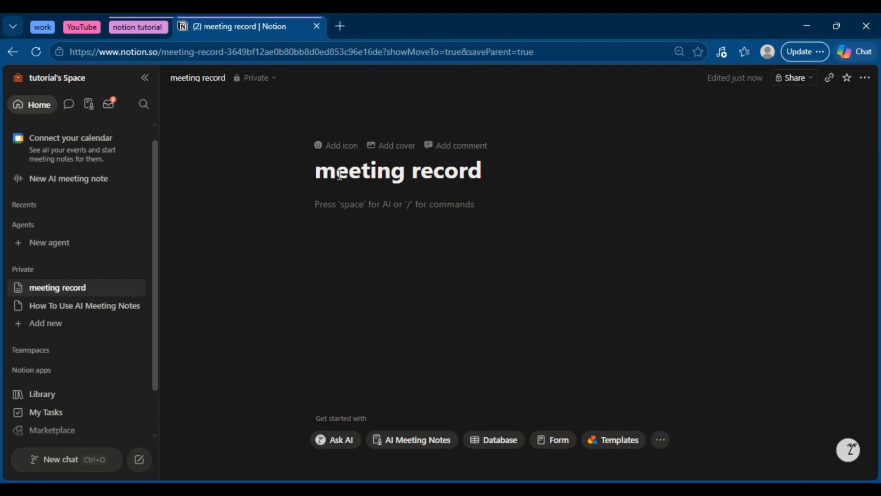
Add a cover image and the calendar emoji icon, then place the caret below the title
{"action": "left_click", "coordinate": [379, 147]}
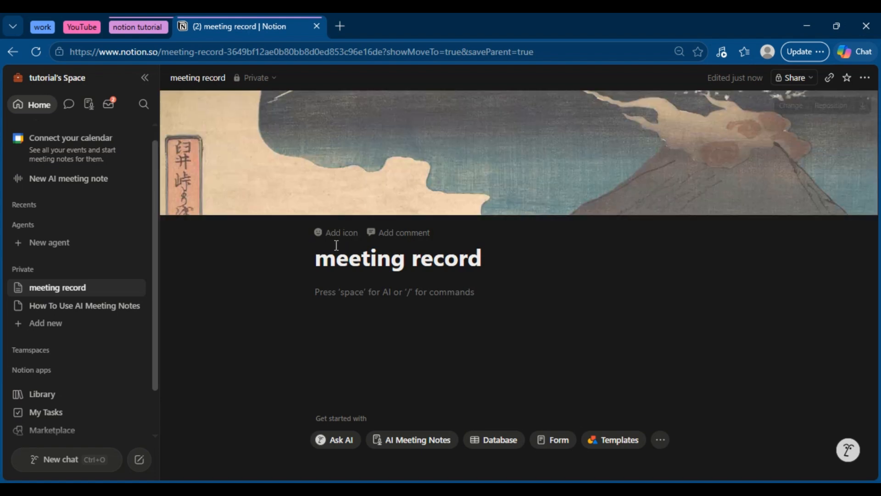
{"action": "left_click", "coordinate": [334, 234]}
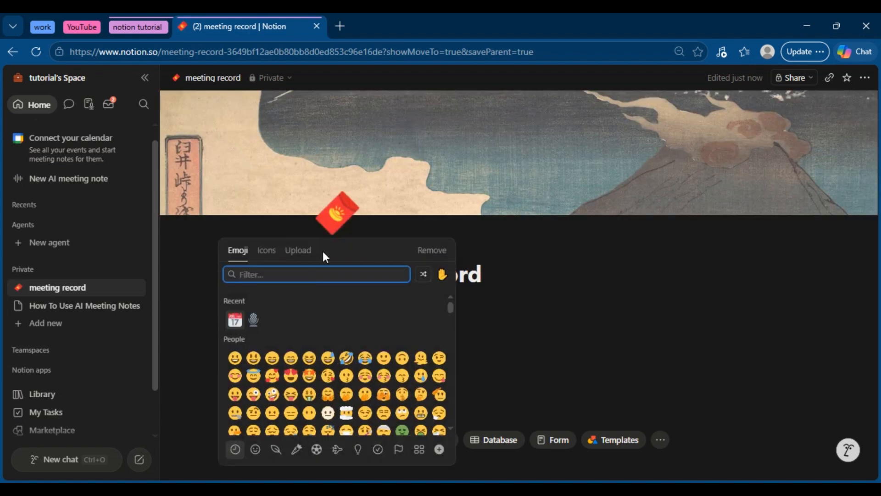
{"action": "type", "text": "cal"}
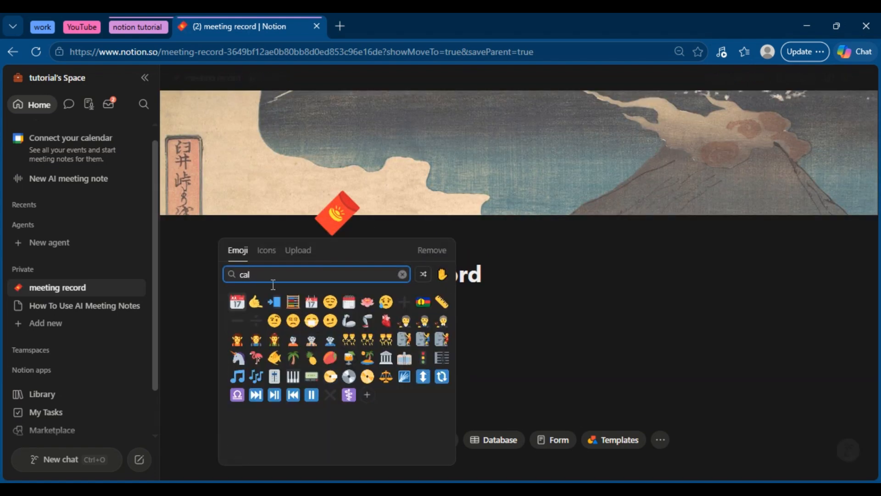
{"action": "left_click", "coordinate": [236, 302]}
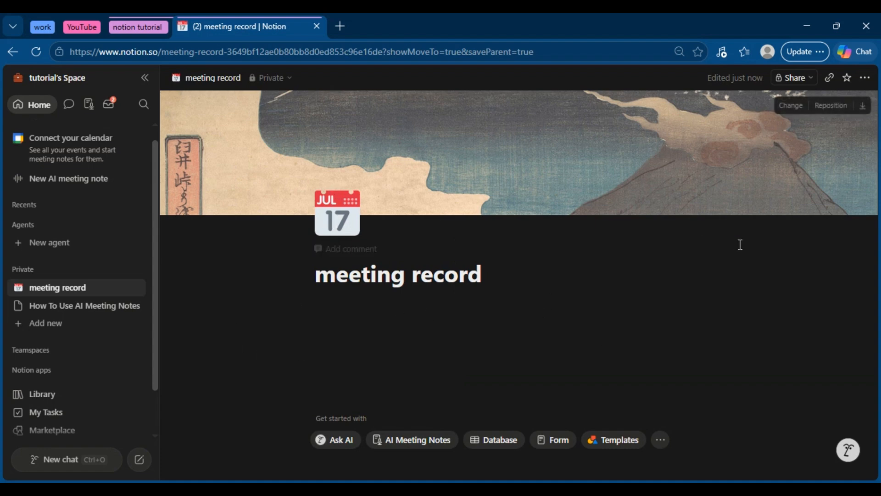
{"action": "left_click", "coordinate": [647, 275]}
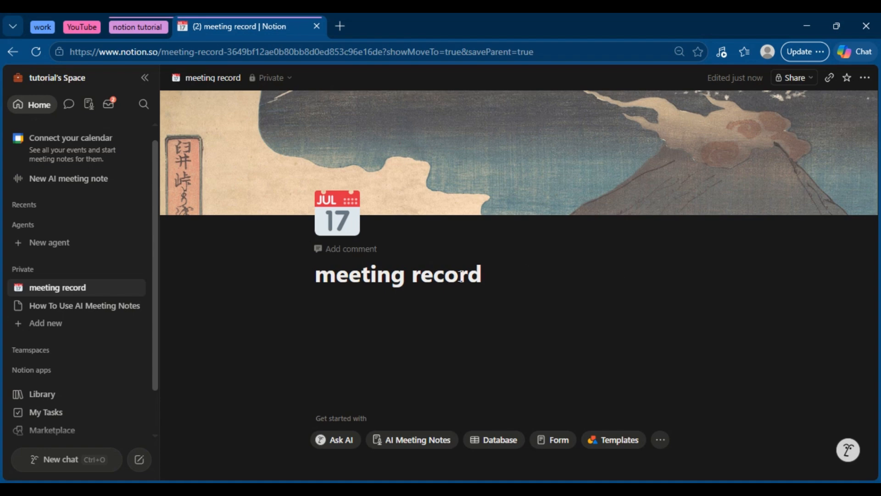
{"action": "left_click", "coordinate": [436, 319]}
{"action": "left_click", "coordinate": [430, 315]}
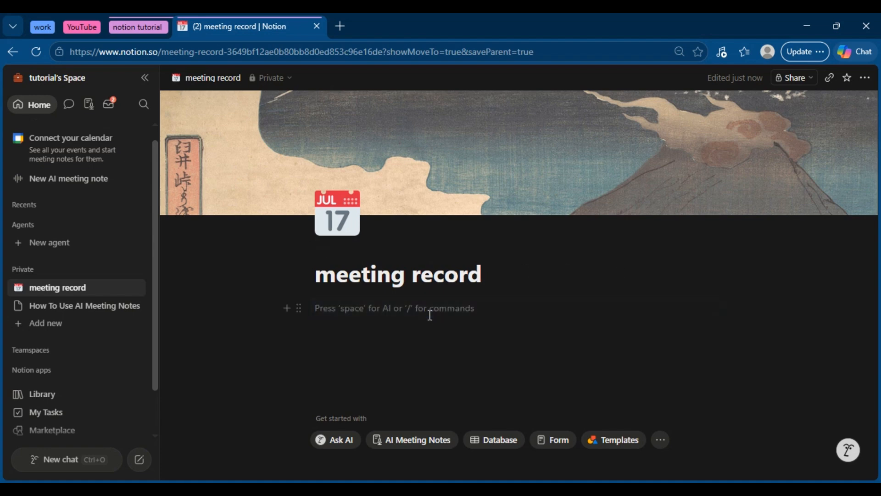
{"action": "type", "text": "/ai"}
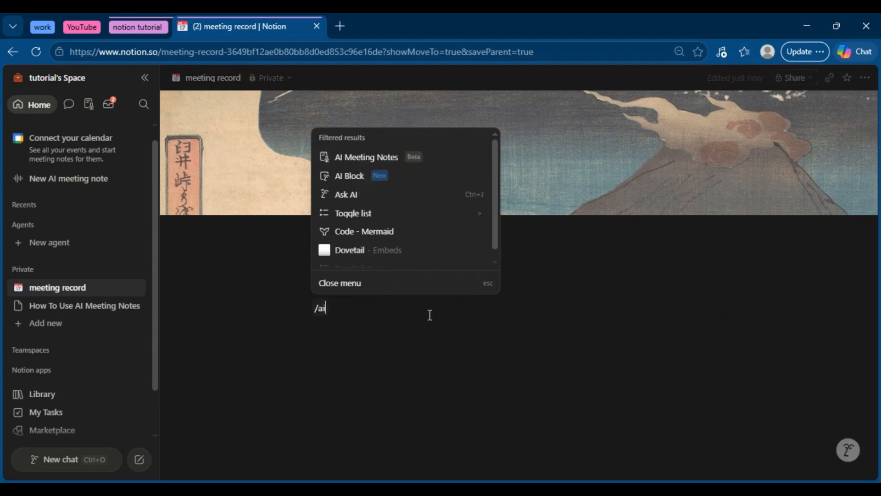
{"action": "left_click", "coordinate": [376, 156]}
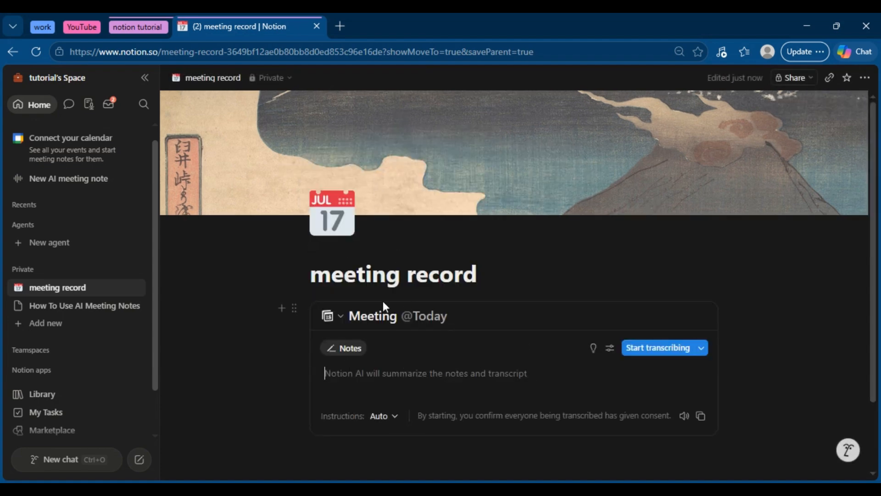
{"action": "left_click", "coordinate": [354, 373]}
{"action": "left_click_drag", "start_coordinate": [875, 305], "coordinate": [875, 372]}
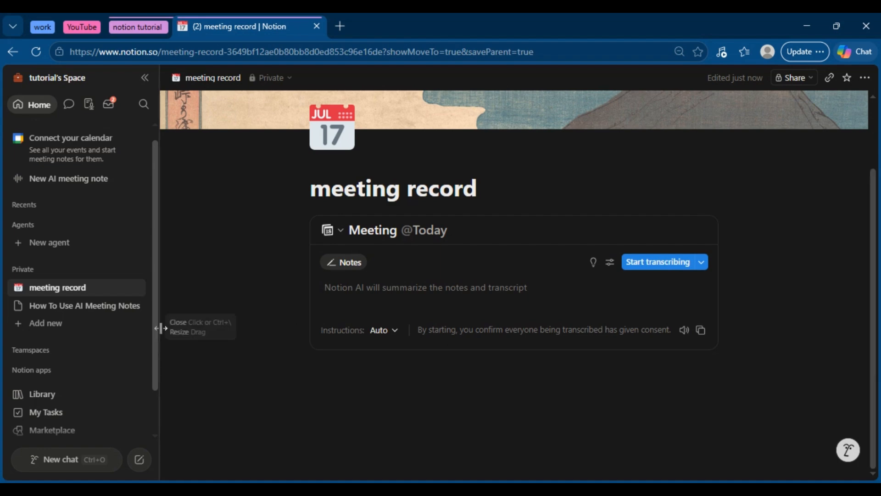
{"action": "left_click_drag", "start_coordinate": [155, 332], "coordinate": [169, 313]}
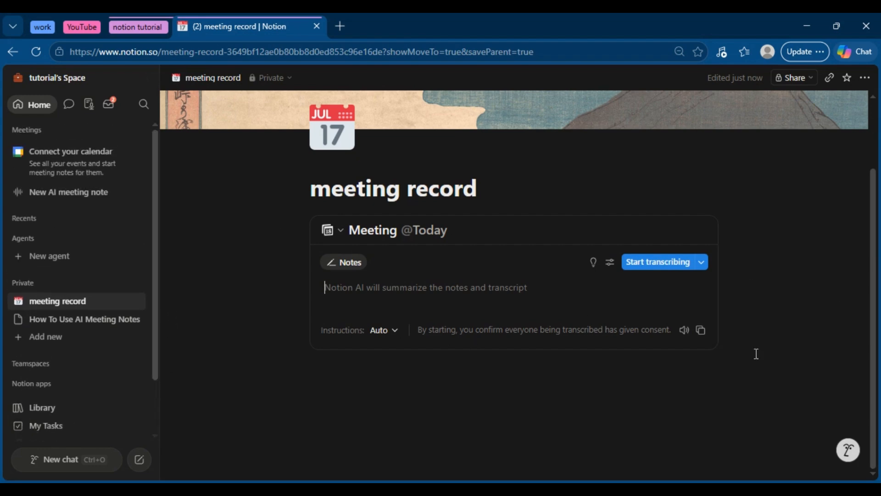
Insert an inline database below the meeting block named 'meeting notes database'
{"action": "left_click", "coordinate": [536, 379]}
{"action": "type", "text": "/data"}
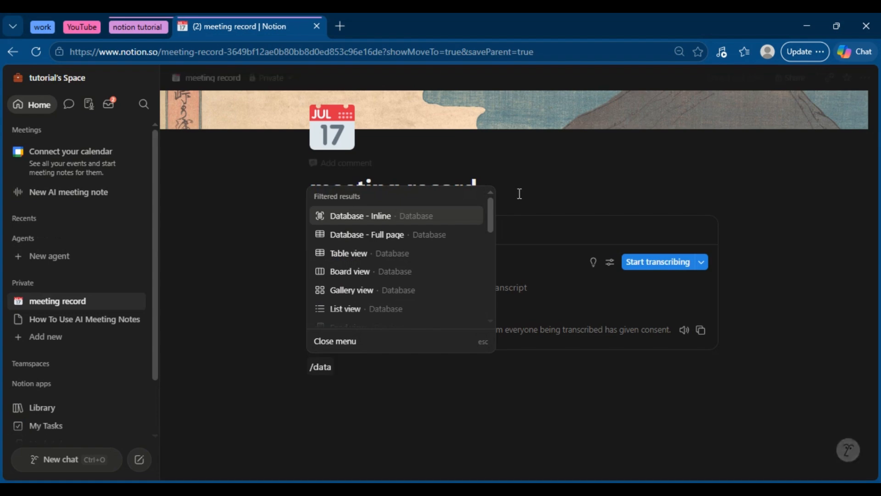
{"action": "key", "text": "Return"}
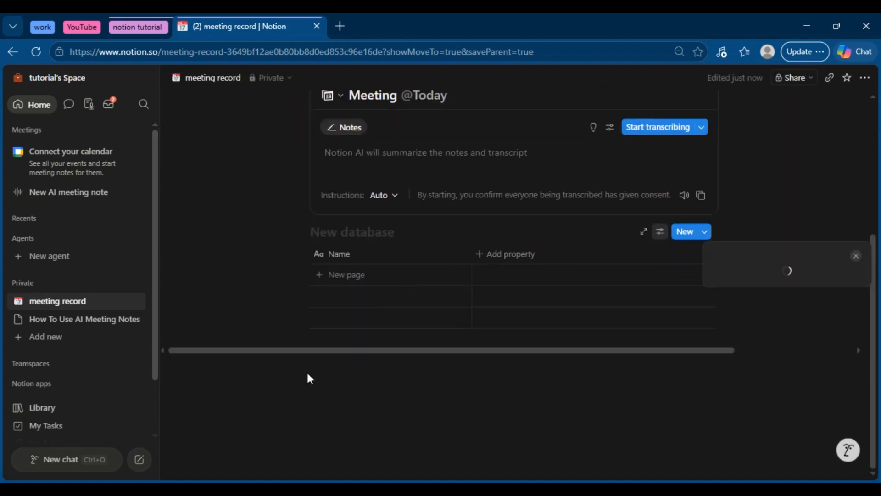
{"action": "type", "text": "me"}
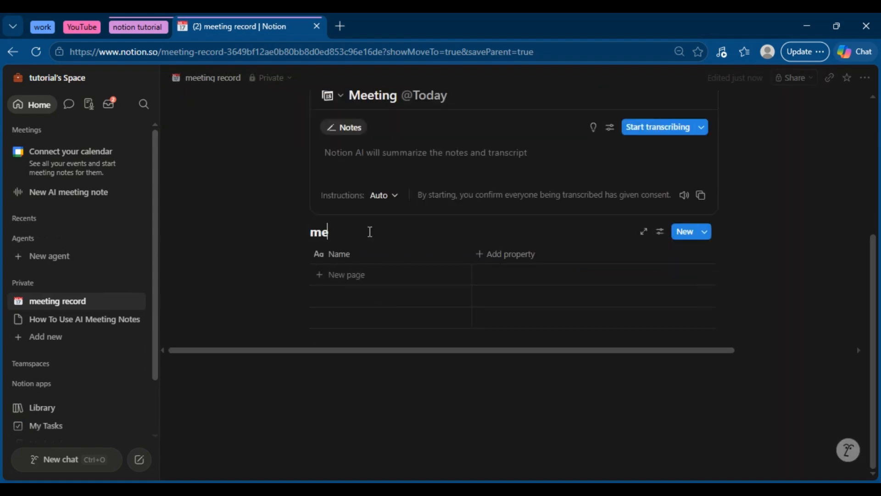
{"action": "type", "text": "eting no"}
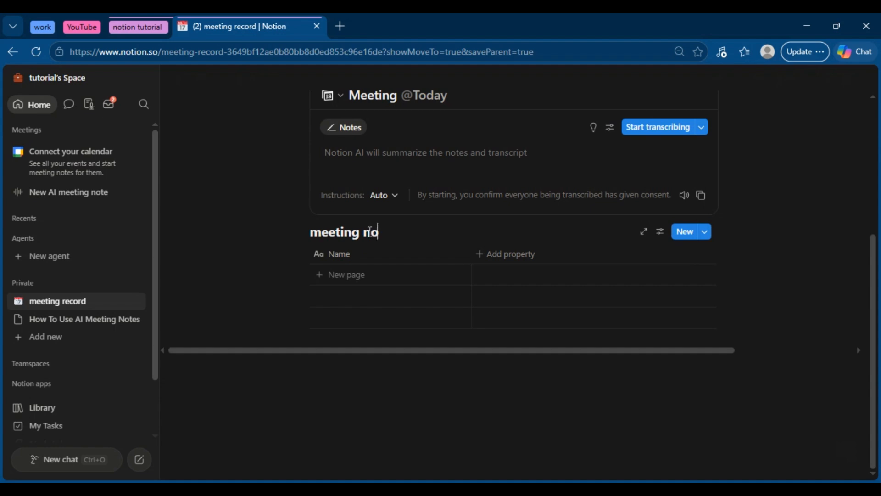
{"action": "type", "text": "tes database"}
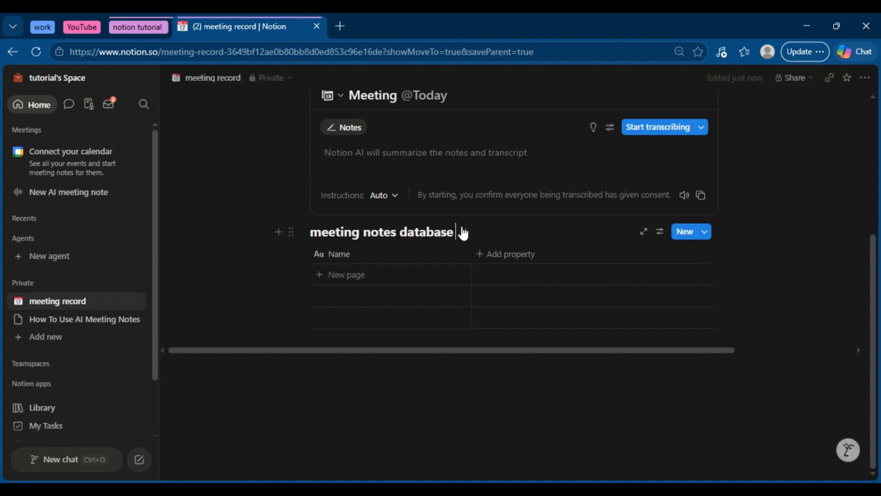
{"action": "left_click_drag", "start_coordinate": [457, 231], "coordinate": [310, 231]}
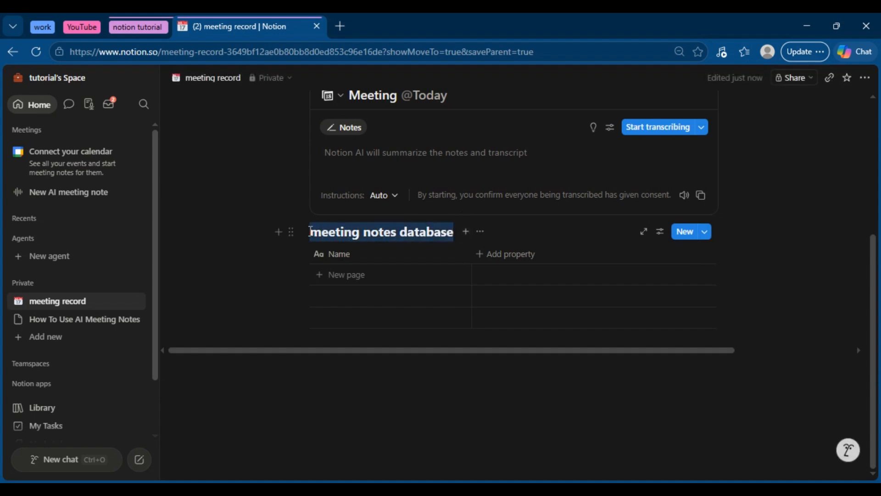
Add Date and Status properties to the database and create one new entry
{"action": "left_click", "coordinate": [517, 255]}
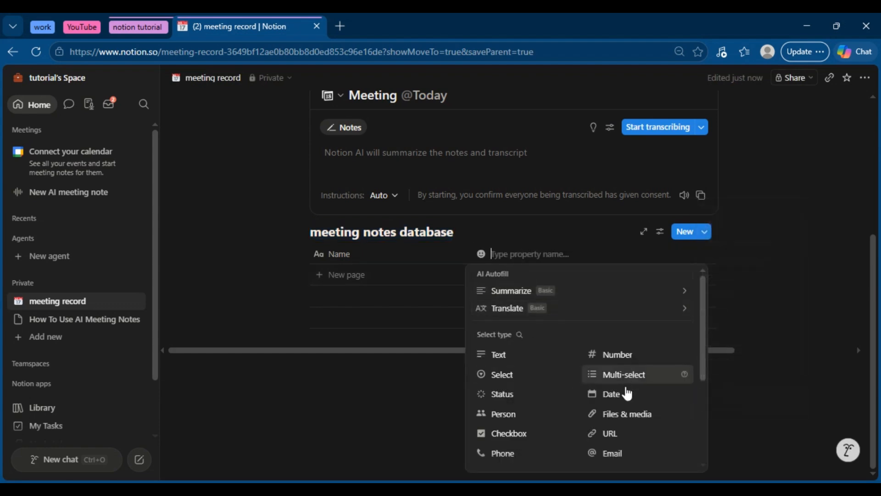
{"action": "left_click", "coordinate": [608, 394]}
{"action": "left_click", "coordinate": [596, 253]}
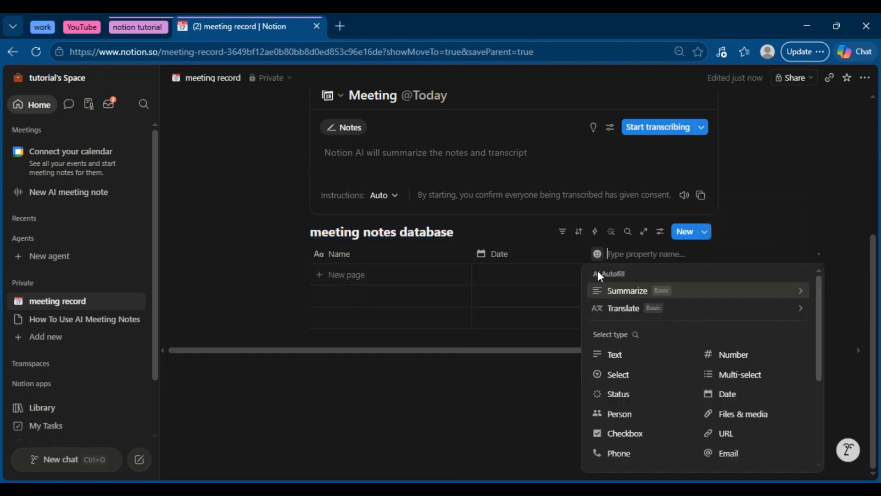
{"action": "left_click", "coordinate": [613, 392]}
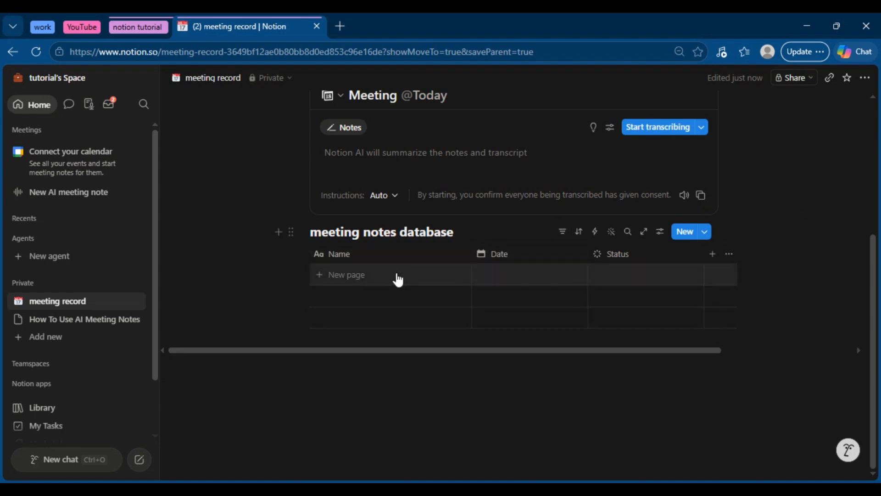
{"action": "left_click", "coordinate": [339, 275]}
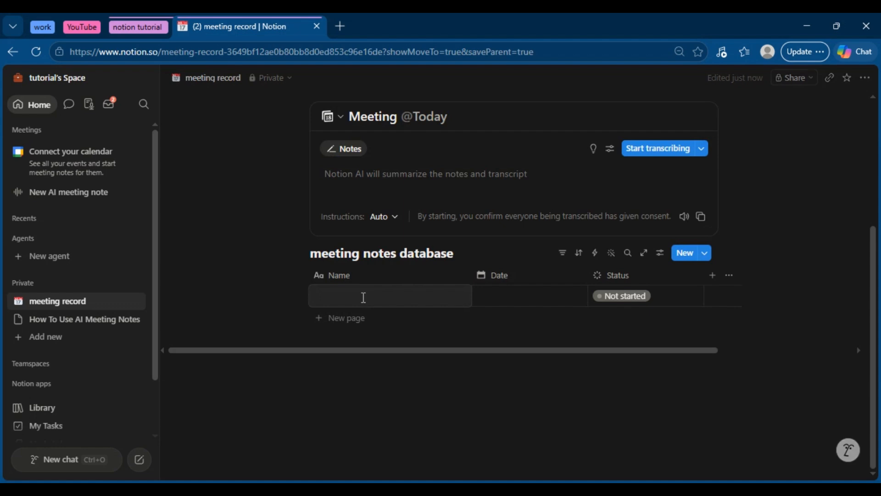
Open Settings through search 'sett' and go to Notion AI's Meeting notes section
{"action": "key", "text": "ctrl+k"}
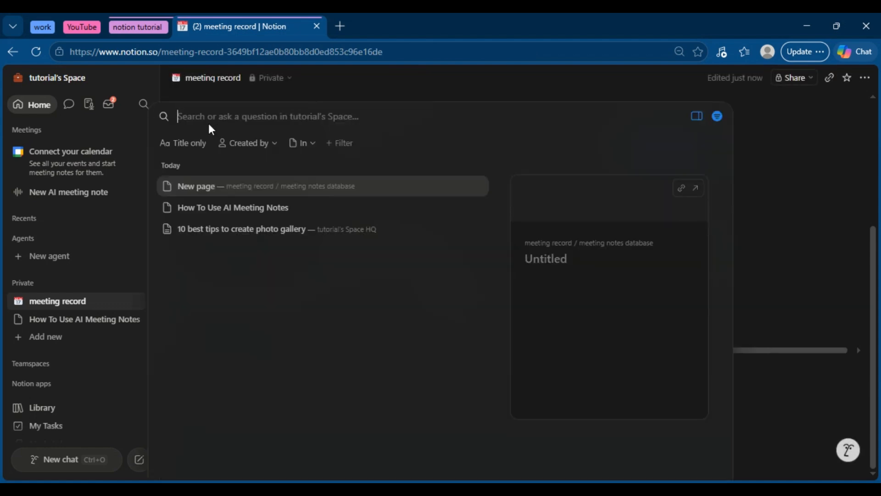
{"action": "type", "text": "sett"}
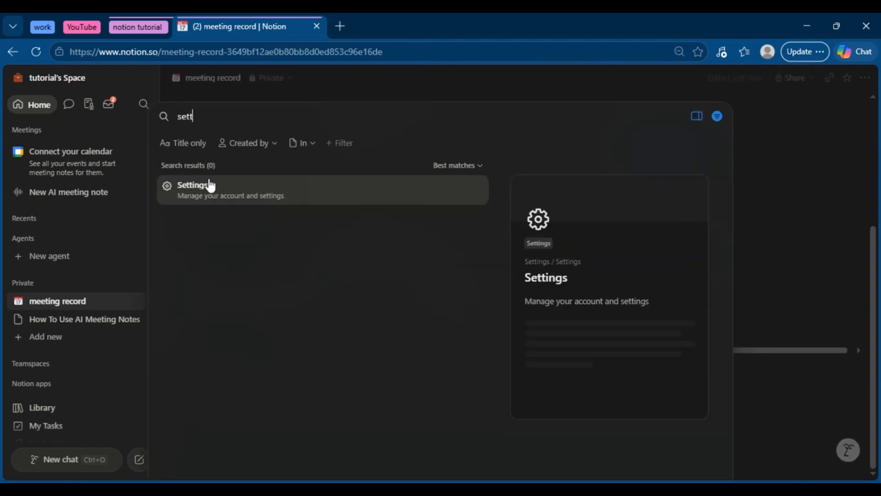
{"action": "key", "text": "Escape"}
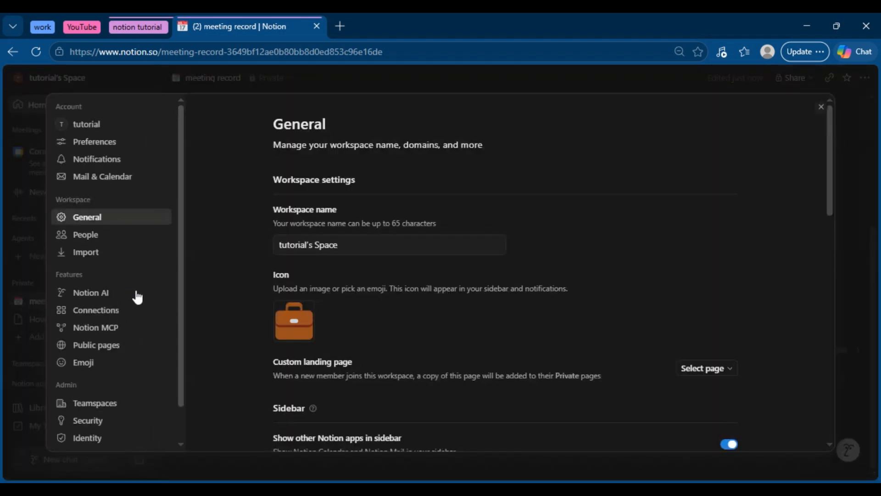
{"action": "left_click", "coordinate": [136, 296]}
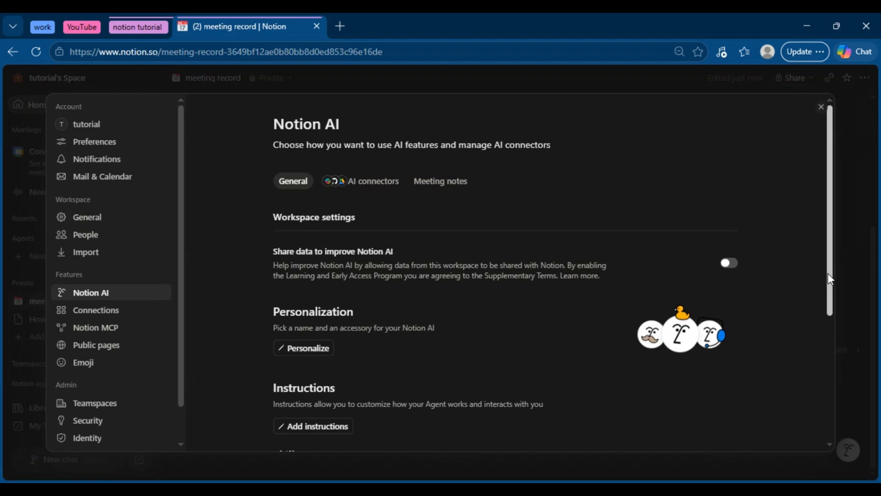
{"action": "left_click_drag", "start_coordinate": [831, 279], "coordinate": [810, 289]}
{"action": "scroll", "coordinate": [810, 294], "scroll_direction": "up", "scroll_amount": 3}
{"action": "left_click", "coordinate": [457, 184]}
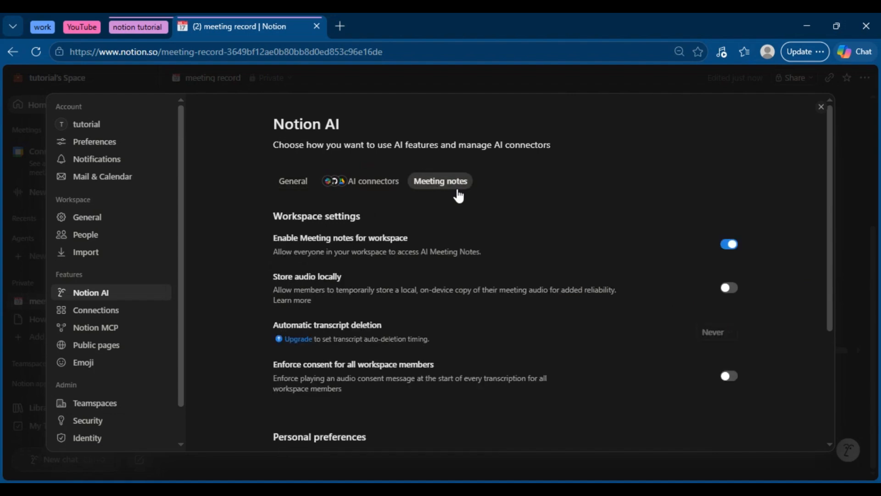
{"action": "left_click_drag", "start_coordinate": [830, 216], "coordinate": [832, 351]}
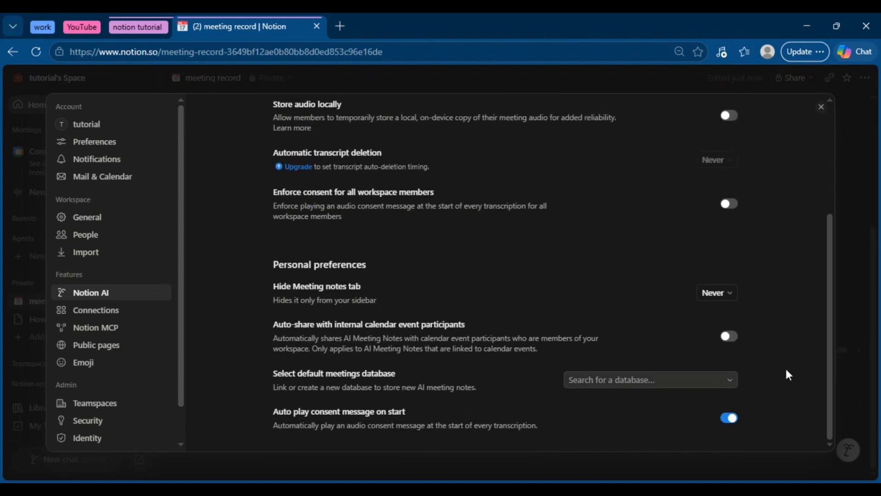
{"action": "scroll", "coordinate": [659, 218], "scroll_direction": "up", "scroll_amount": 2}
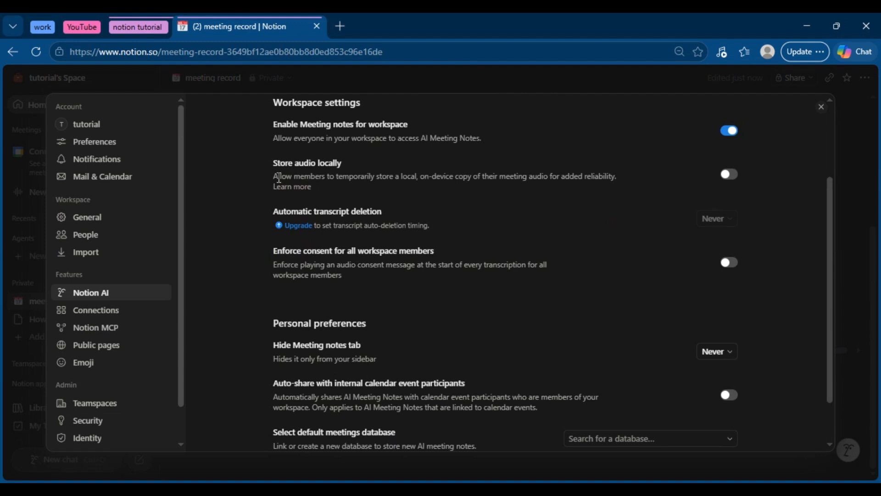
Enable Store audio locally, set 'meeting notes database' as the default meetings database, and close Settings
{"action": "left_click", "coordinate": [734, 176]}
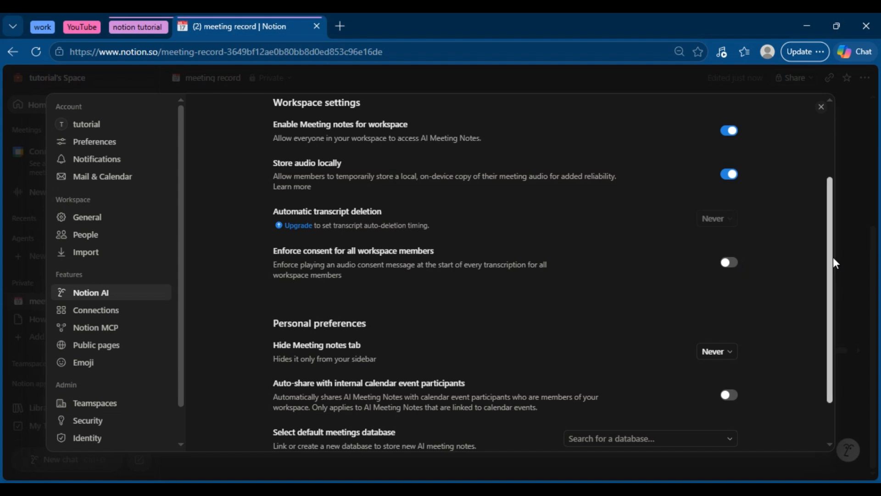
{"action": "left_click_drag", "start_coordinate": [833, 257], "coordinate": [826, 354]}
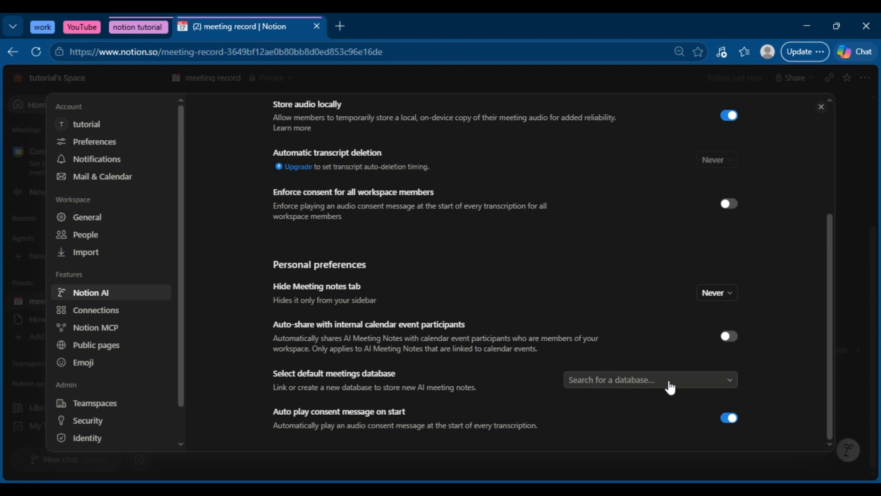
{"action": "left_click", "coordinate": [725, 380]}
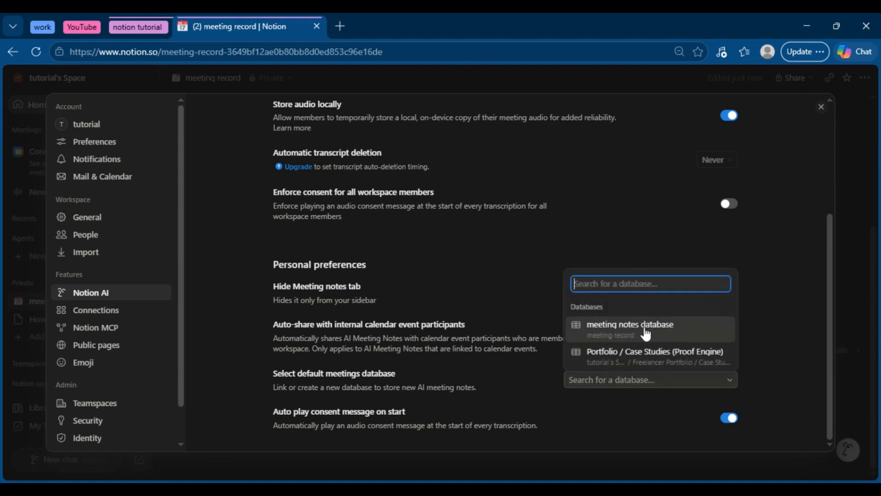
{"action": "left_click", "coordinate": [601, 340]}
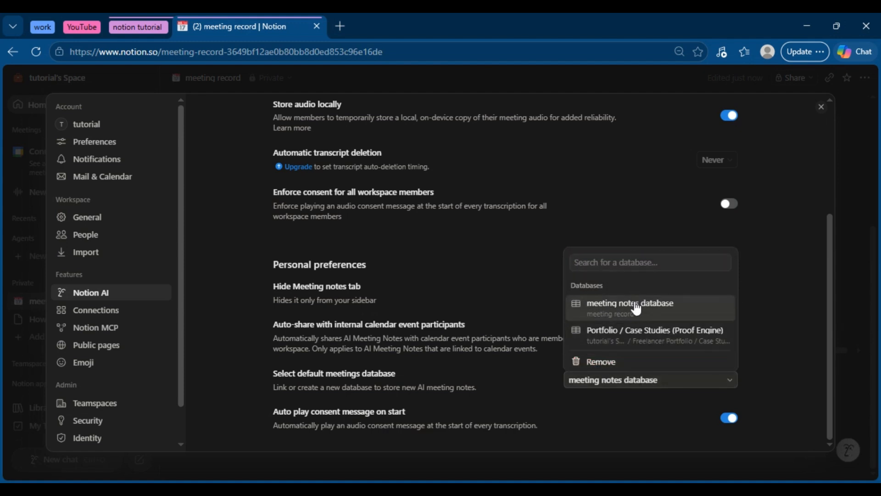
{"action": "left_click", "coordinate": [553, 346]}
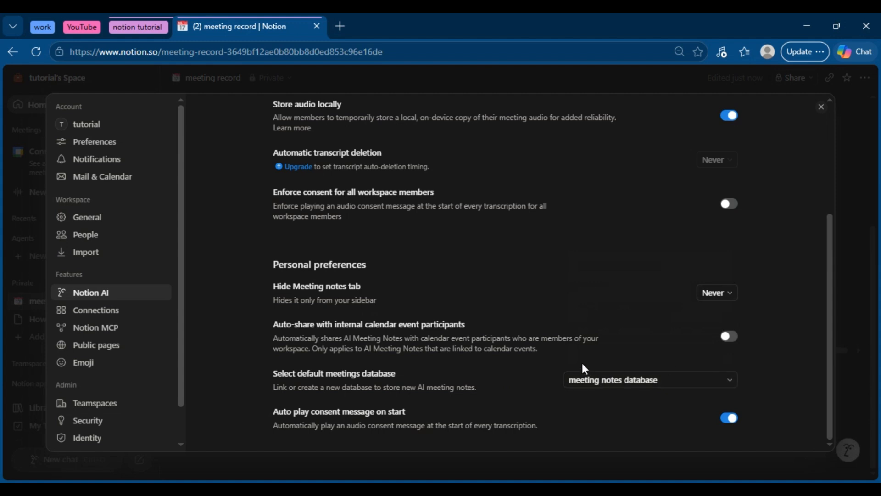
{"action": "left_click", "coordinate": [822, 106]}
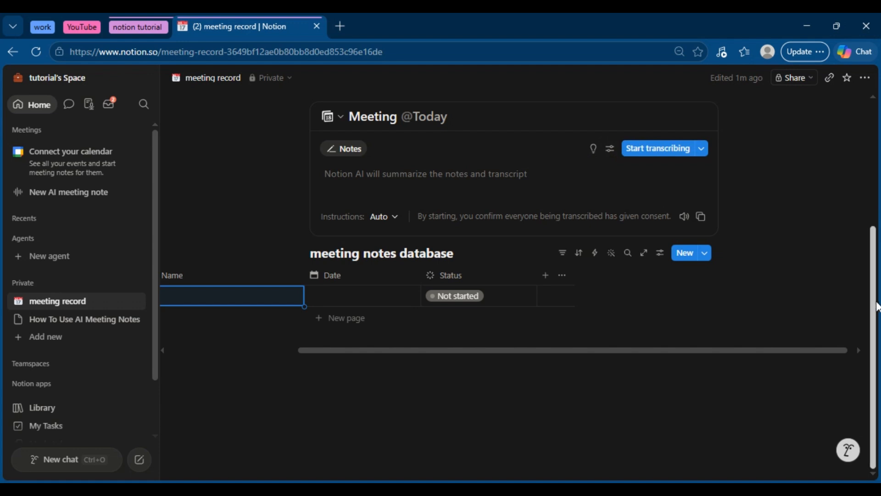
{"action": "left_click_drag", "start_coordinate": [874, 305], "coordinate": [869, 200]}
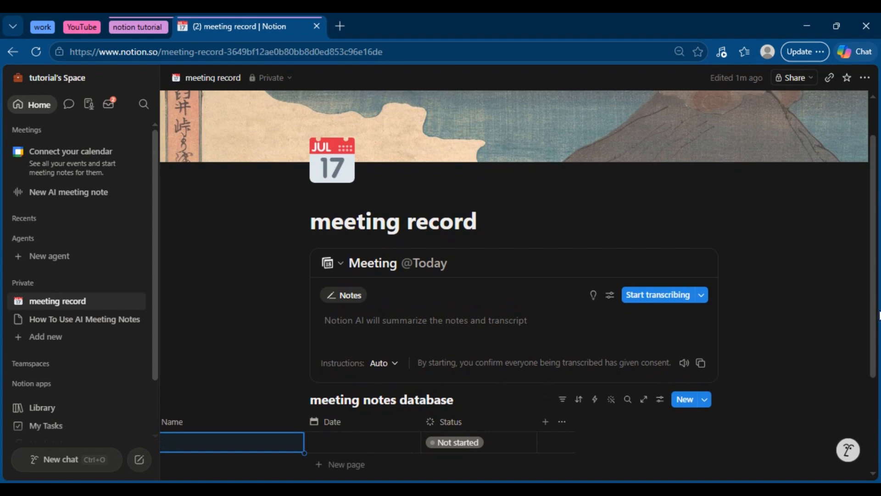
{"action": "left_click_drag", "start_coordinate": [873, 305], "coordinate": [868, 370]}
{"action": "mouse_move", "coordinate": [276, 345]}
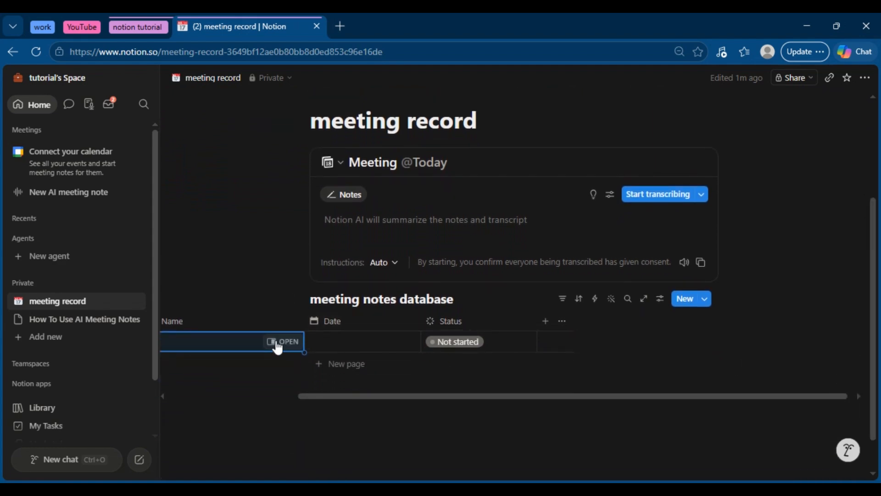